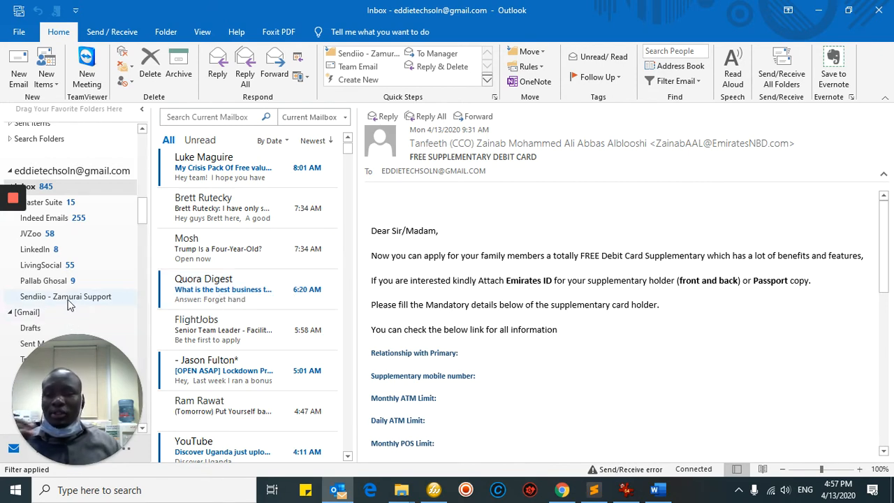
{"action": "right_click", "coordinate": [78, 183]}
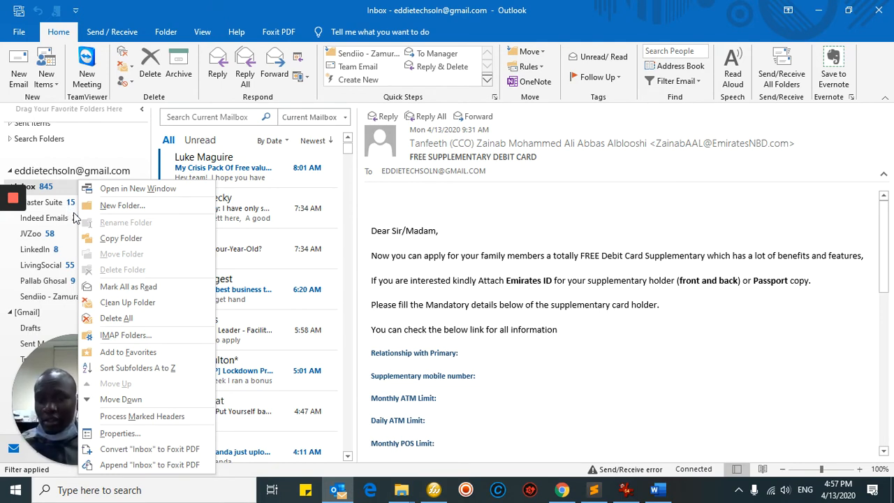
{"action": "left_click", "coordinate": [119, 207]}
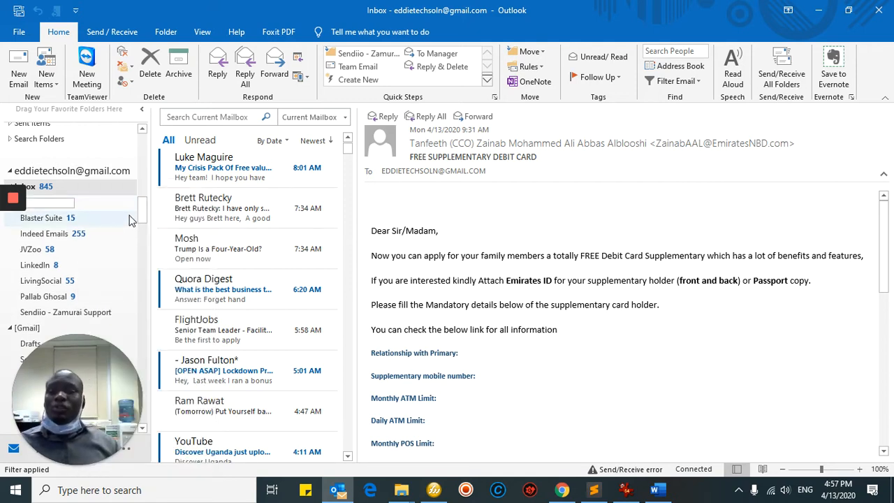
{"action": "left_click", "coordinate": [176, 261], "text": "shift"}
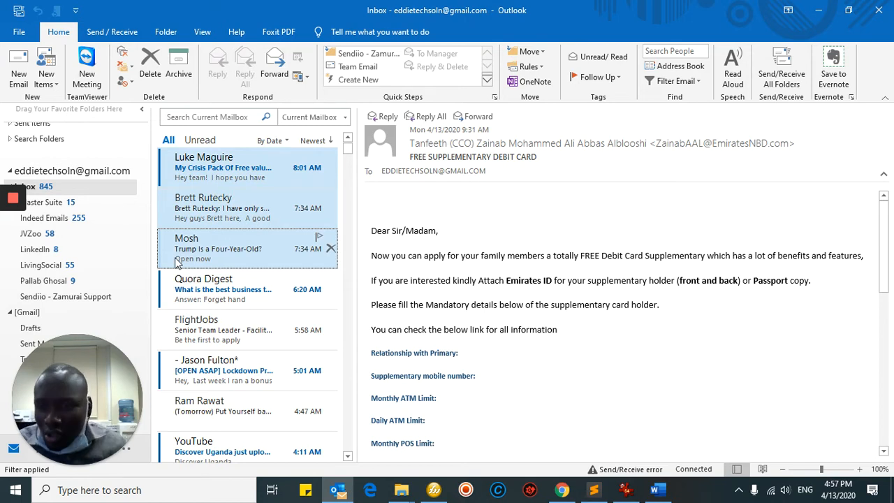
{"action": "scroll", "coordinate": [111, 251], "scroll_direction": "down", "scroll_amount": 3}
{"action": "scroll", "coordinate": [112, 255], "scroll_direction": "up", "scroll_amount": 5}
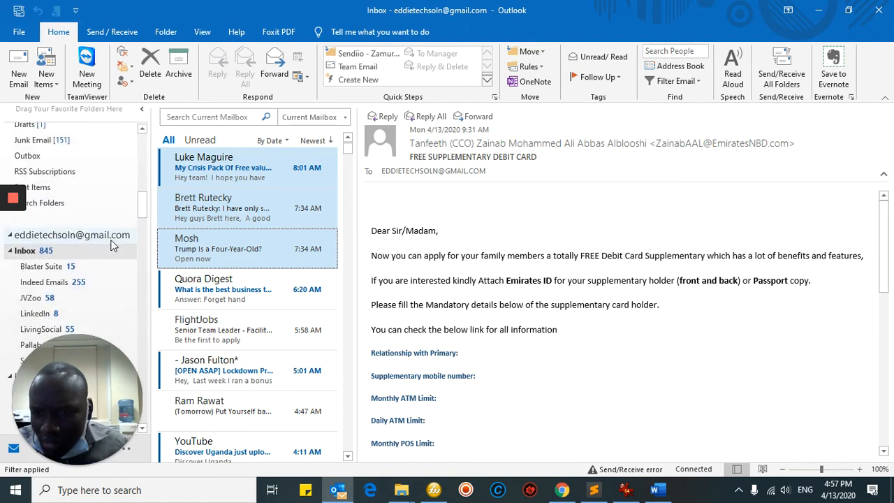
Create a new subfolder named "Qur" under the Gmail account's Inbox.
{"action": "scroll", "coordinate": [112, 241], "scroll_direction": "down", "scroll_amount": 2}
{"action": "right_click", "coordinate": [84, 189]}
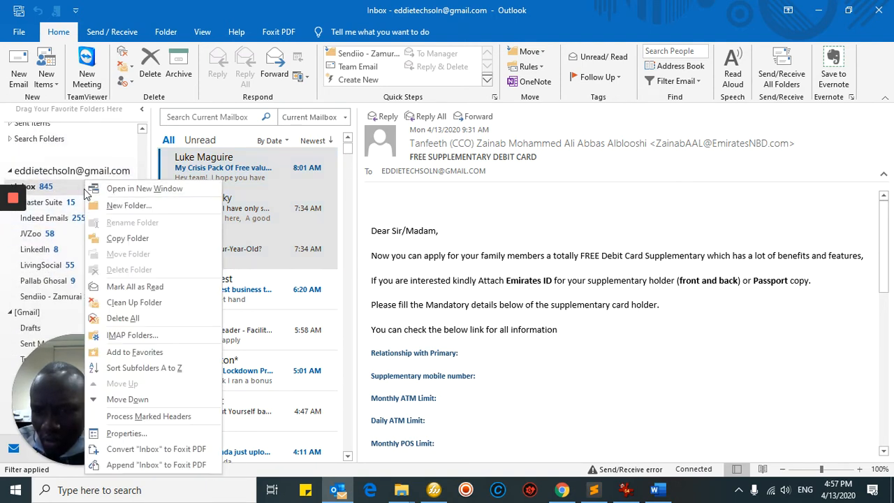
{"action": "left_click", "coordinate": [140, 208]}
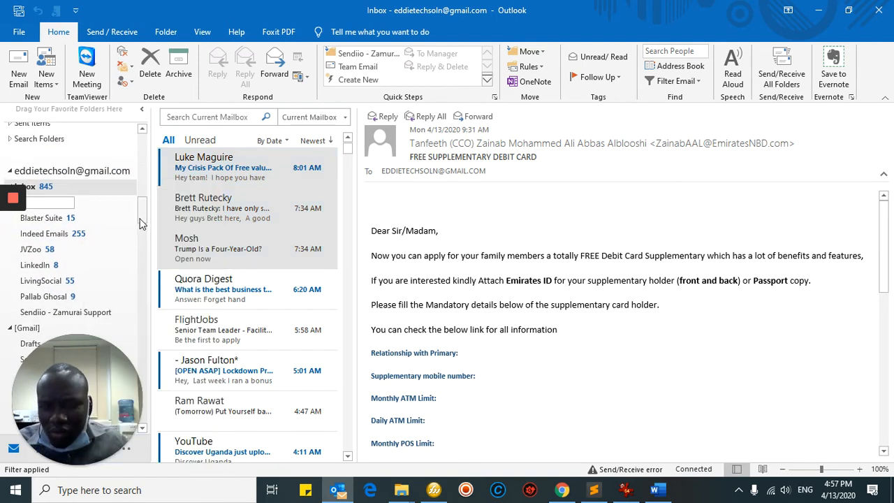
{"action": "type", "text": "d"}
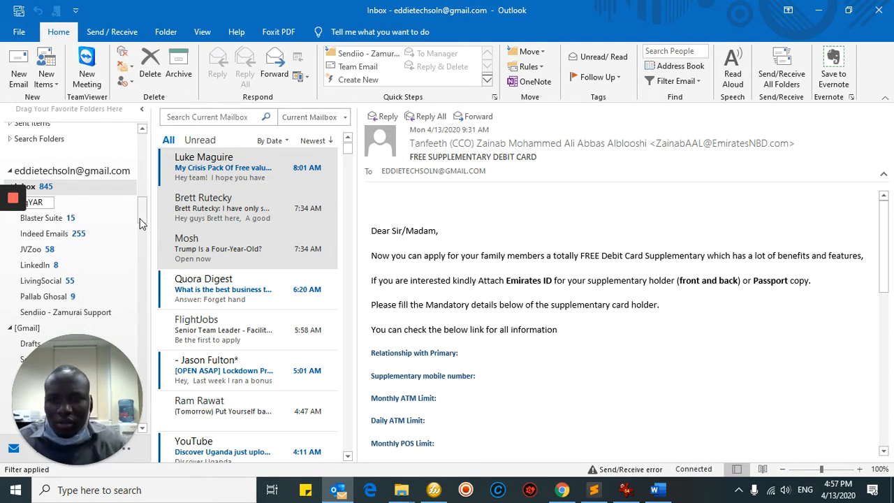
{"action": "key", "text": "BackSpace"}
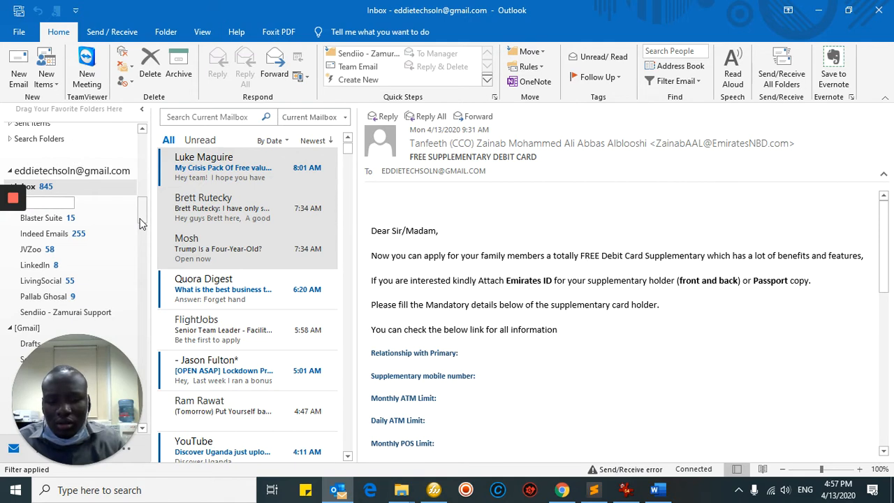
{"action": "type", "text": "D"}
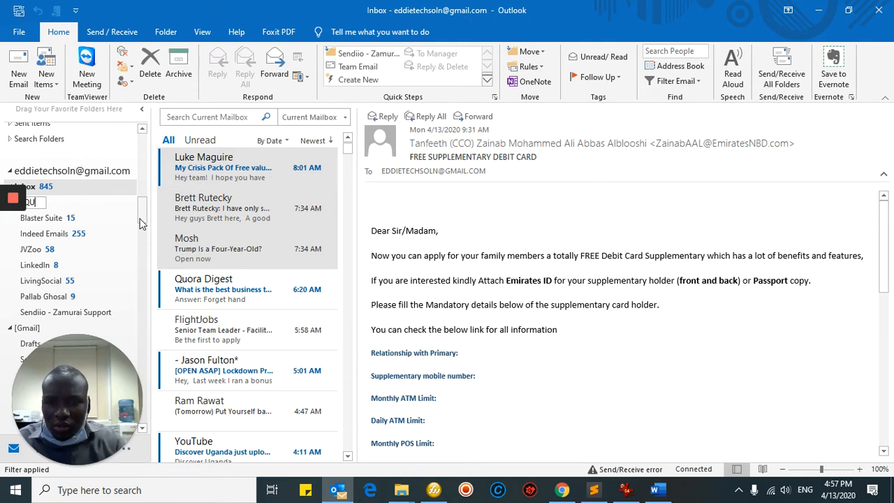
{"action": "key", "text": "BackSpace"}
{"action": "key", "text": "BackSpace"}
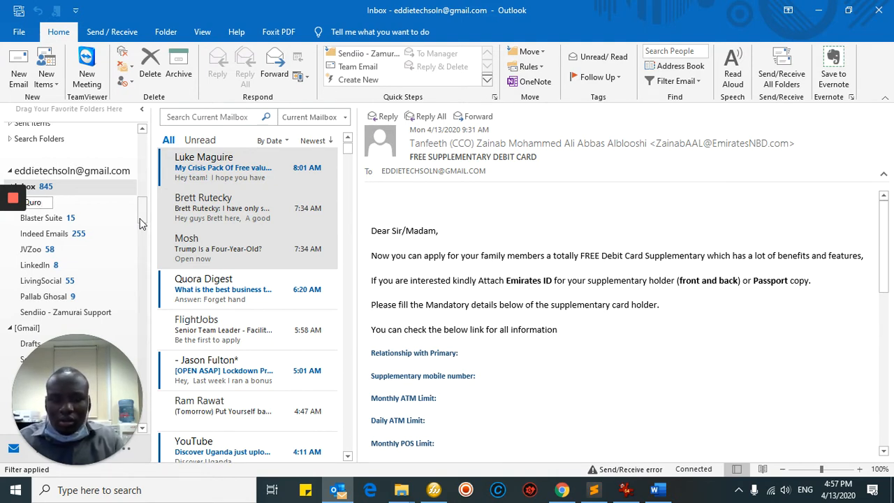
{"action": "key", "text": "Return"}
Rename the "Qur" subfolder under the Inbox as "Quara - Emails".
{"action": "scroll", "coordinate": [139, 224], "scroll_direction": "down", "scroll_amount": 6}
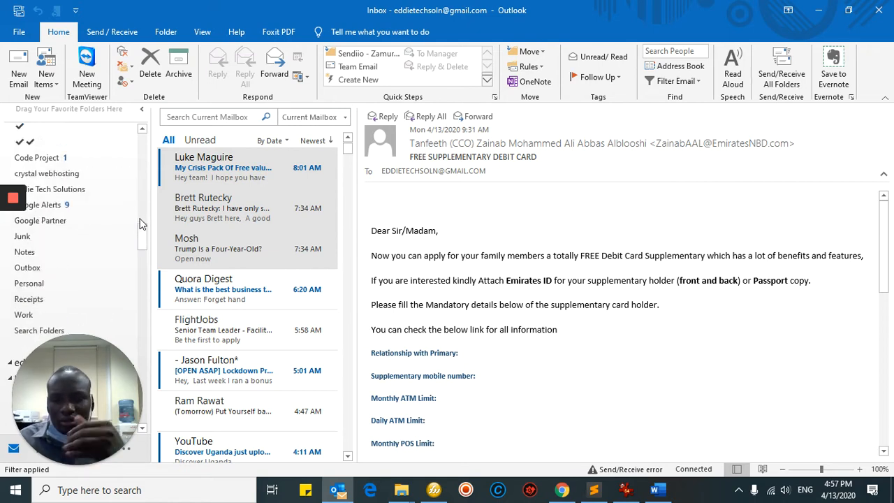
{"action": "scroll", "coordinate": [117, 232], "scroll_direction": "up", "scroll_amount": 4}
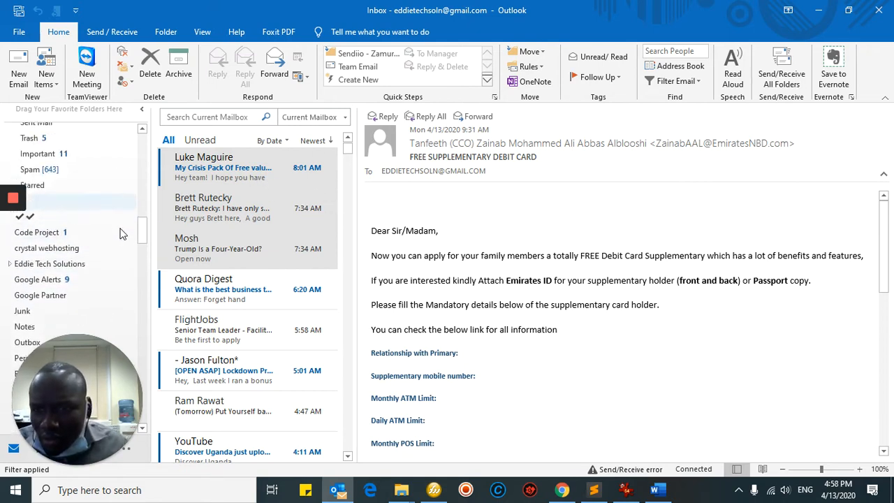
{"action": "scroll", "coordinate": [117, 229], "scroll_direction": "up", "scroll_amount": 4}
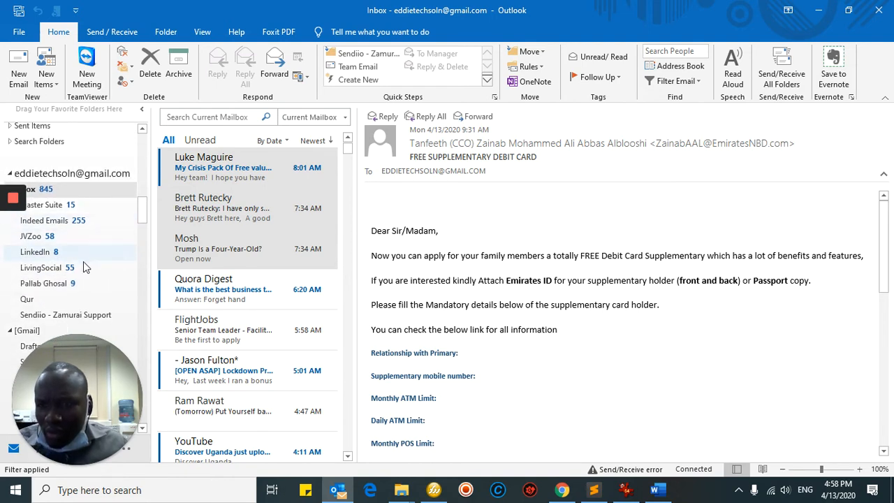
{"action": "right_click", "coordinate": [42, 301]}
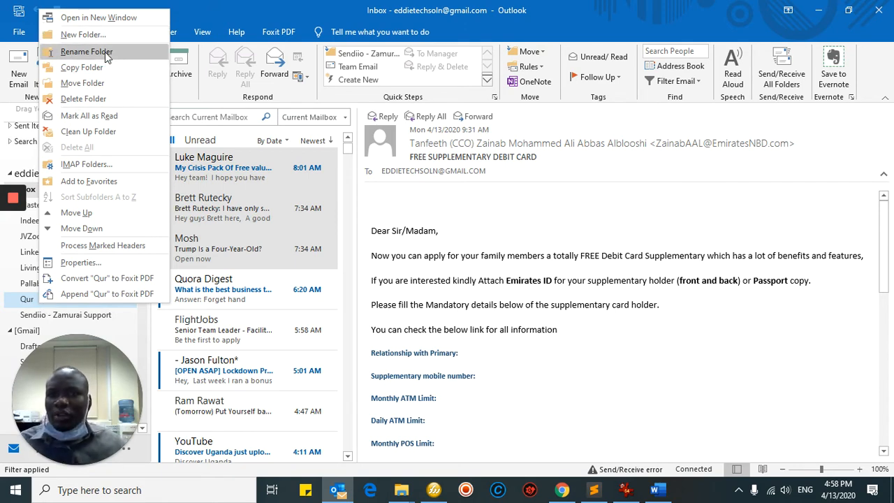
{"action": "left_click", "coordinate": [105, 52]}
{"action": "left_click", "coordinate": [42, 299]}
{"action": "type", "text": "r"}
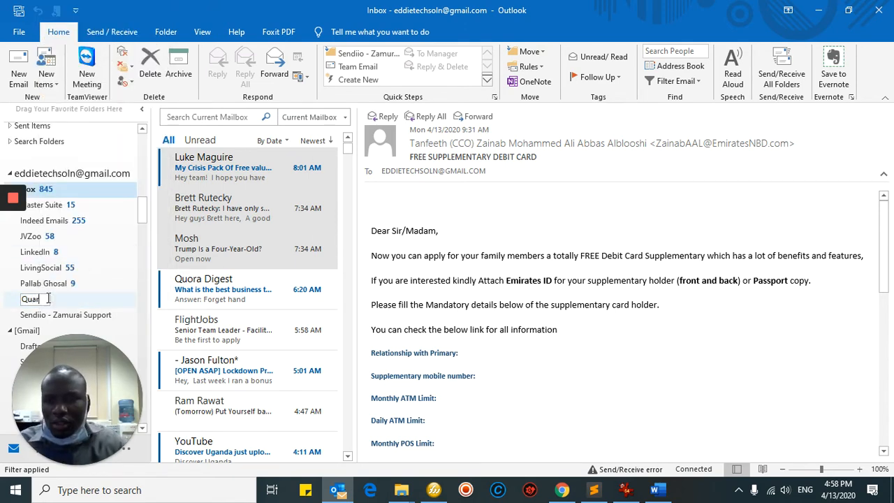
{"action": "type", "text": "a -"}
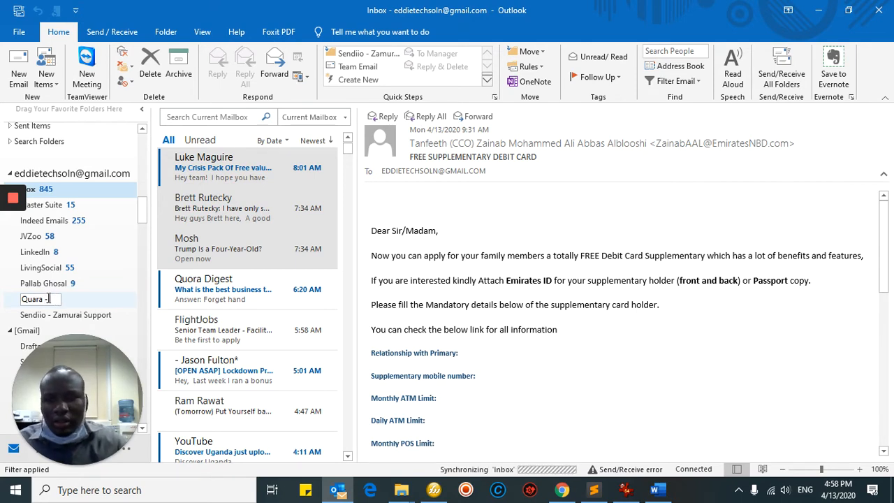
{"action": "type", "text": " Emails"}
{"action": "key", "text": "Return"}
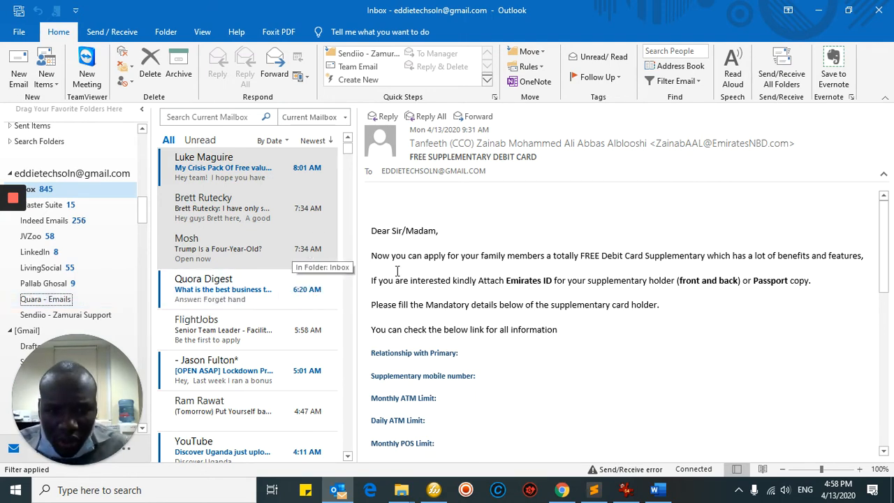
Select the Quora Digest message about the best business to start in the Inbox message list.
{"action": "scroll", "coordinate": [255, 244], "scroll_direction": "down", "scroll_amount": 1}
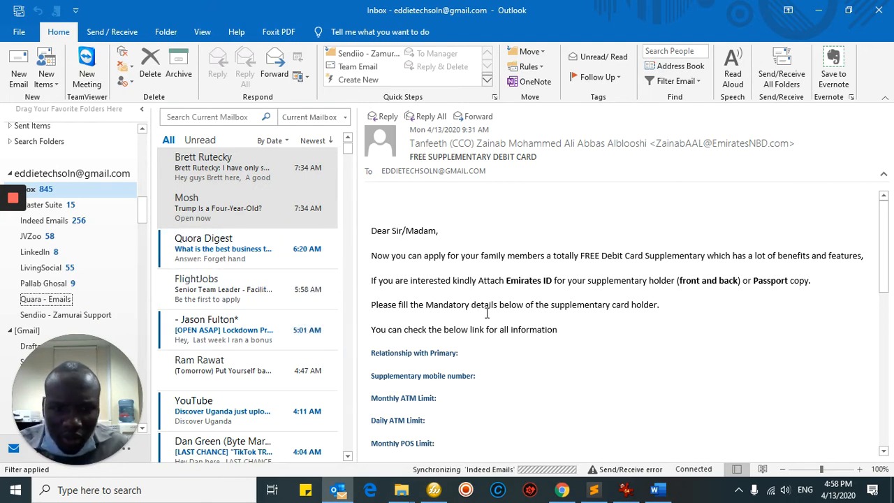
{"action": "left_click", "coordinate": [254, 249]}
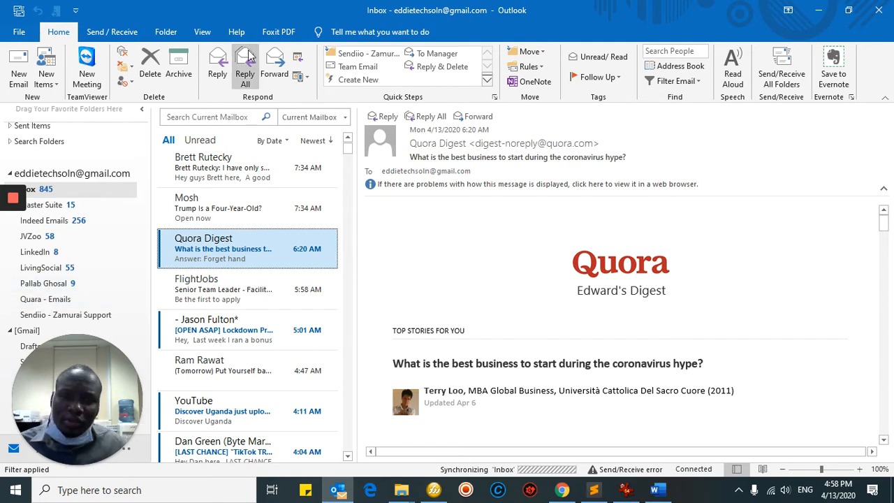
{"action": "left_click", "coordinate": [544, 66]}
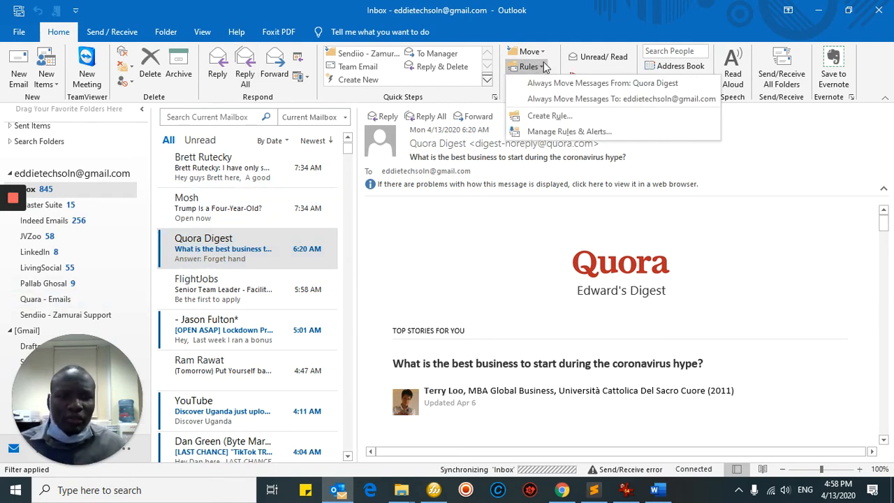
{"action": "left_click", "coordinate": [544, 50]}
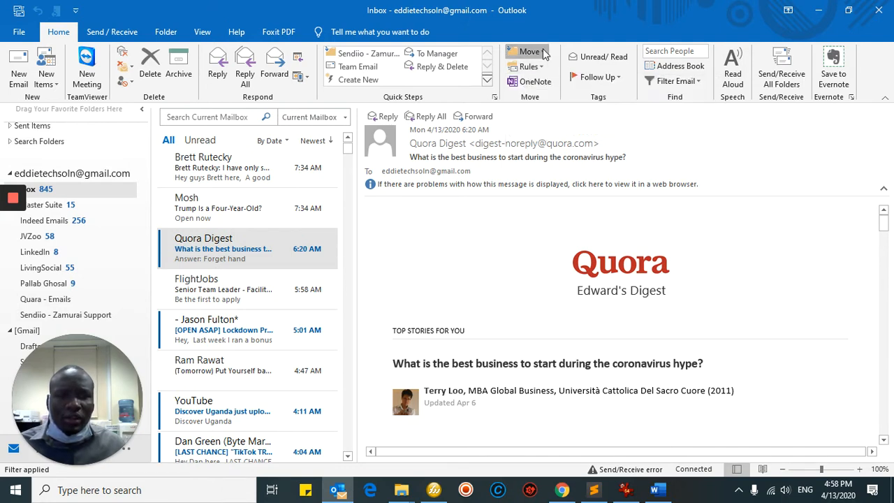
{"action": "left_click", "coordinate": [543, 53]}
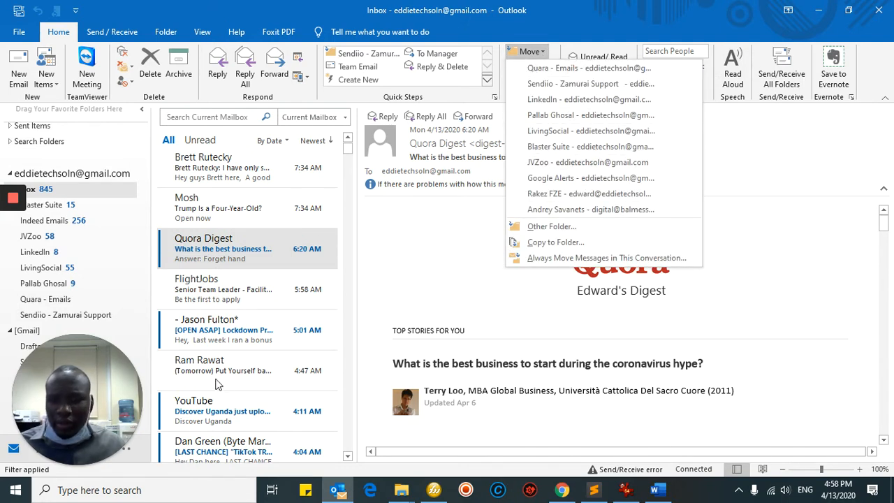
{"action": "left_click", "coordinate": [208, 253]}
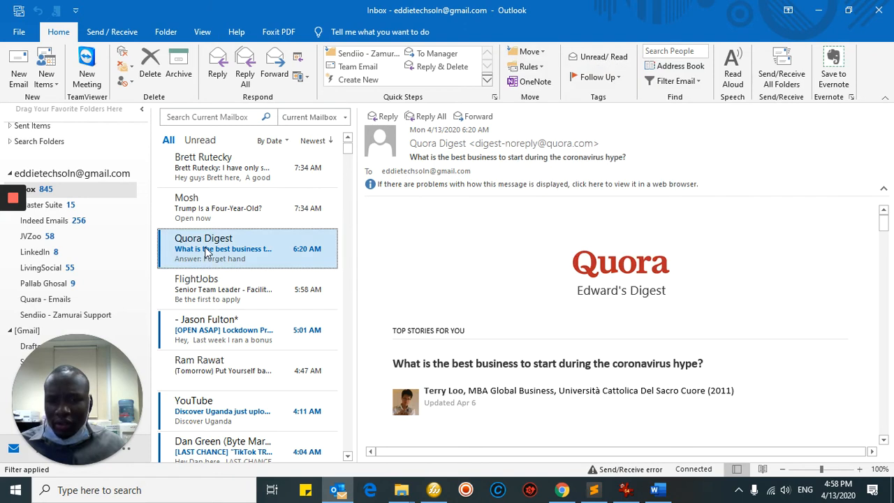
Create a rule from the Quora Digest message that always moves messages from this sender to the "Quara - Emails" folder.
{"action": "right_click", "coordinate": [209, 253]}
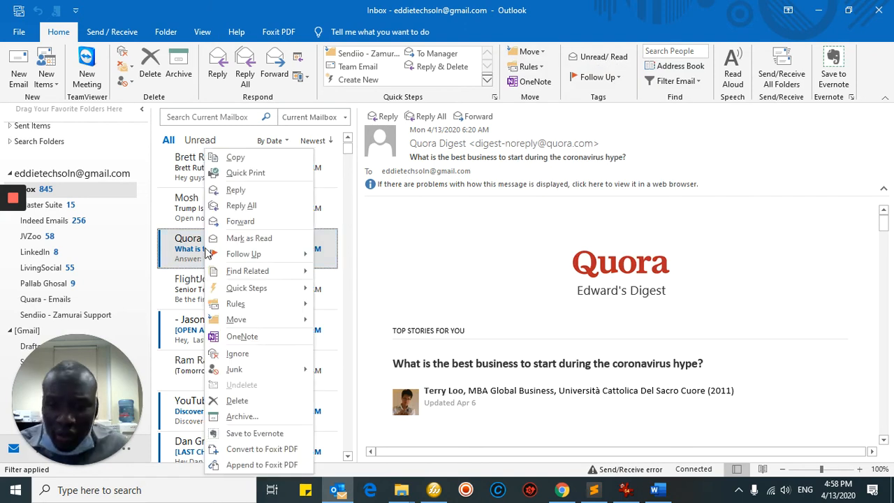
{"action": "mouse_move", "coordinate": [210, 254]}
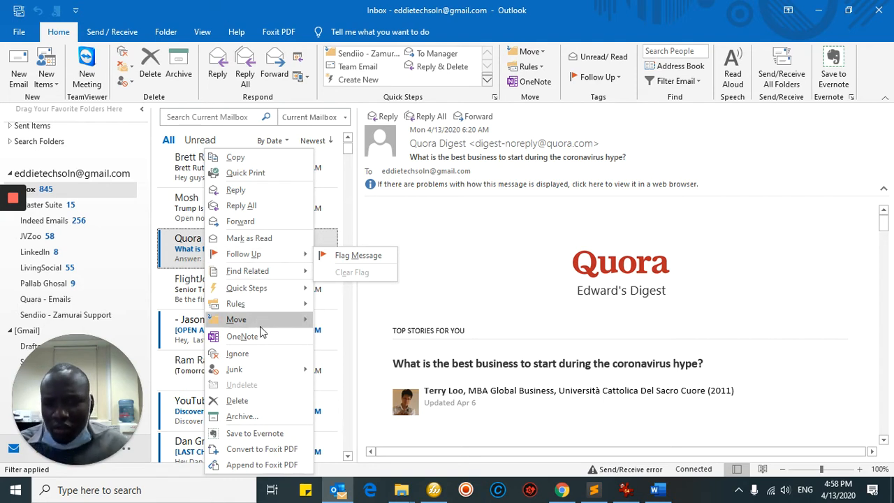
{"action": "mouse_move", "coordinate": [268, 309]}
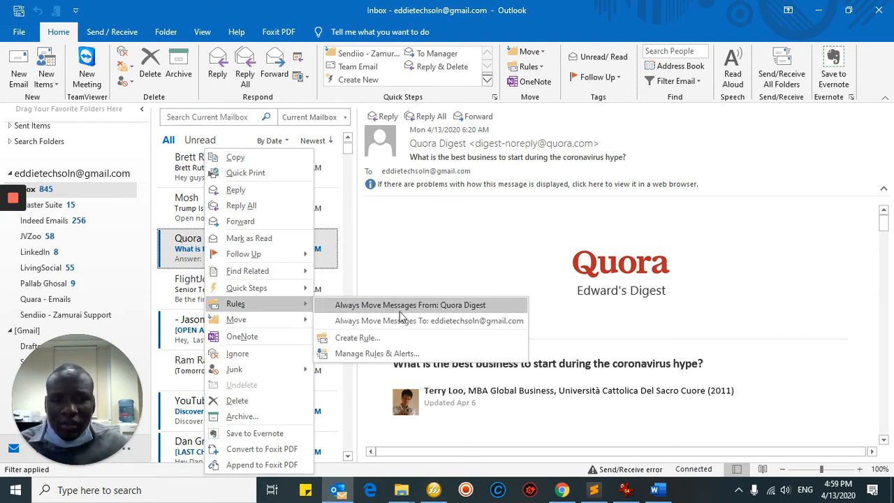
{"action": "left_click", "coordinate": [461, 306]}
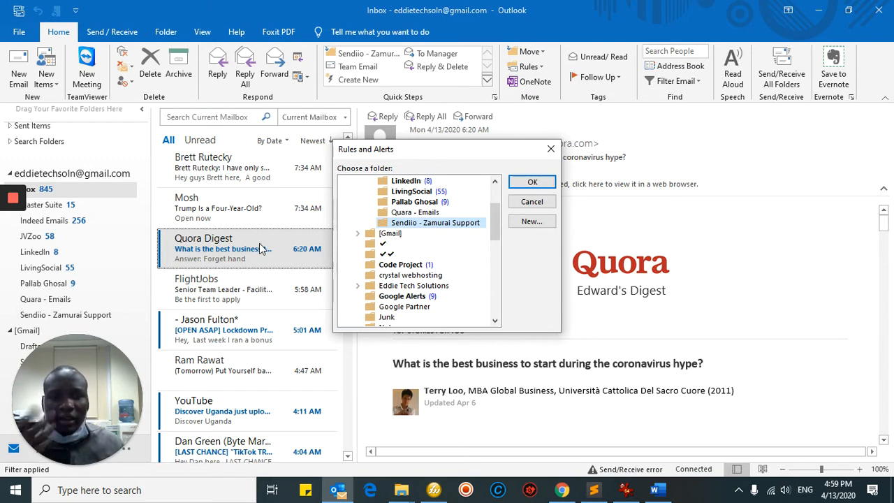
{"action": "left_click", "coordinate": [400, 213]}
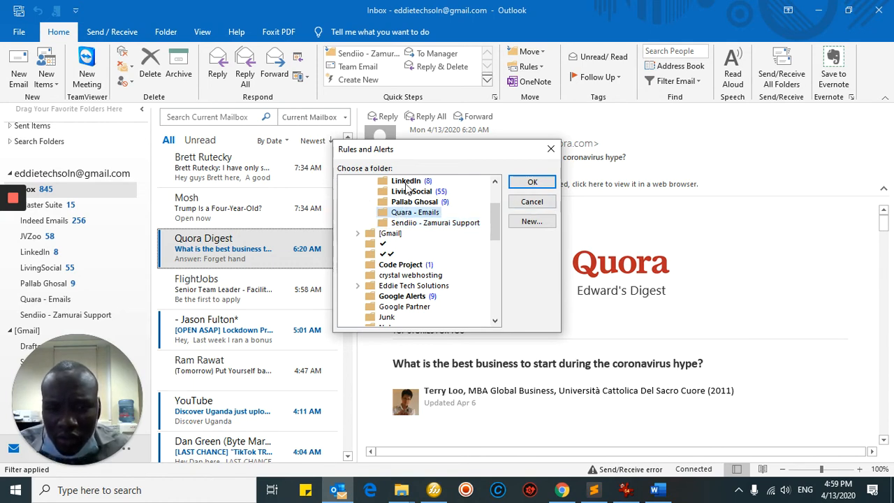
{"action": "scroll", "coordinate": [407, 201], "scroll_direction": "up", "scroll_amount": 2}
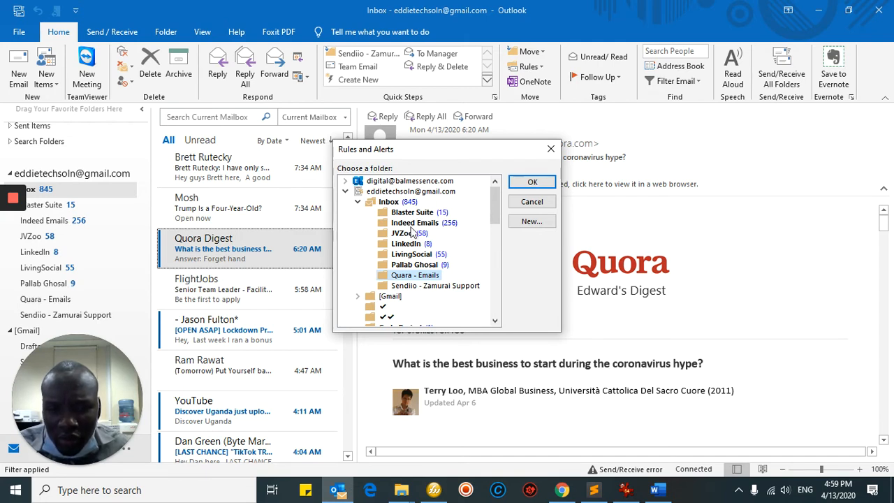
{"action": "scroll", "coordinate": [412, 248], "scroll_direction": "down", "scroll_amount": 1}
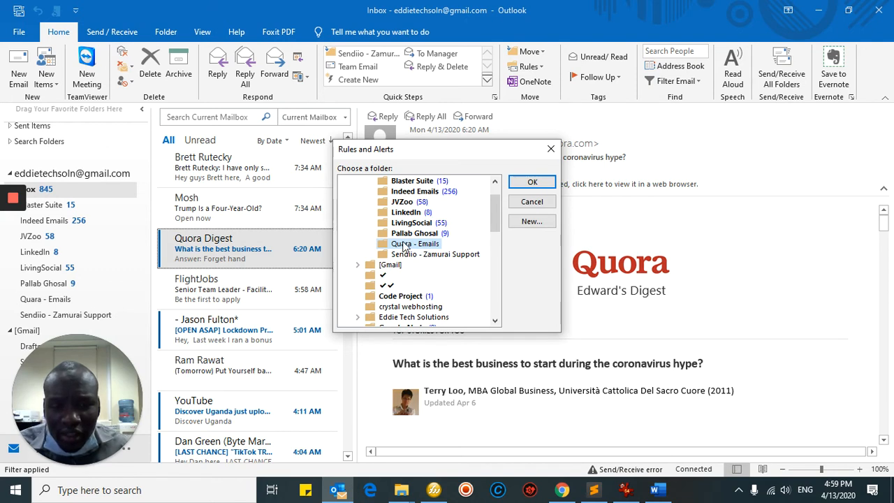
{"action": "left_click", "coordinate": [530, 182]}
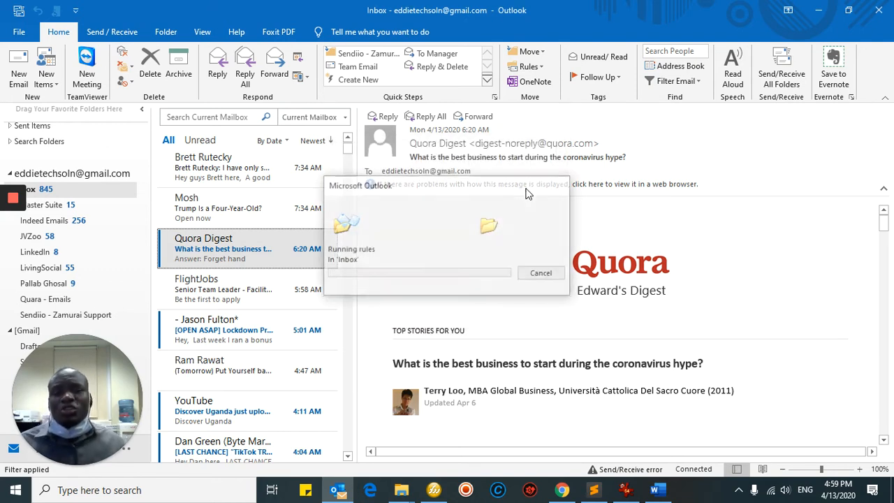